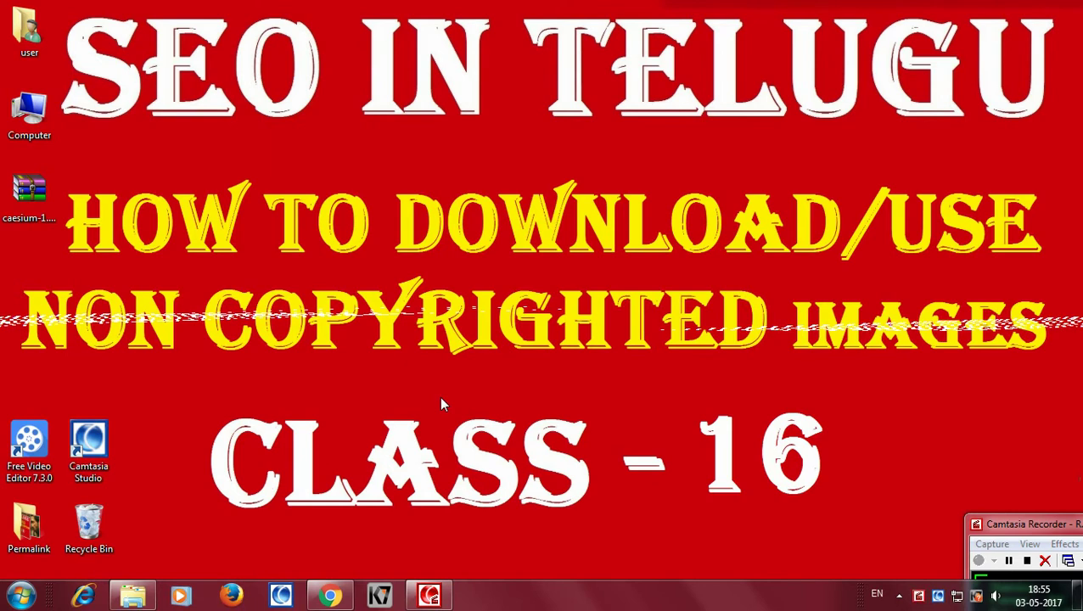
Step: Restore the Chrome window showing the SEO In Telugu YouTube playlist from the taskbar
left_click(330, 596)
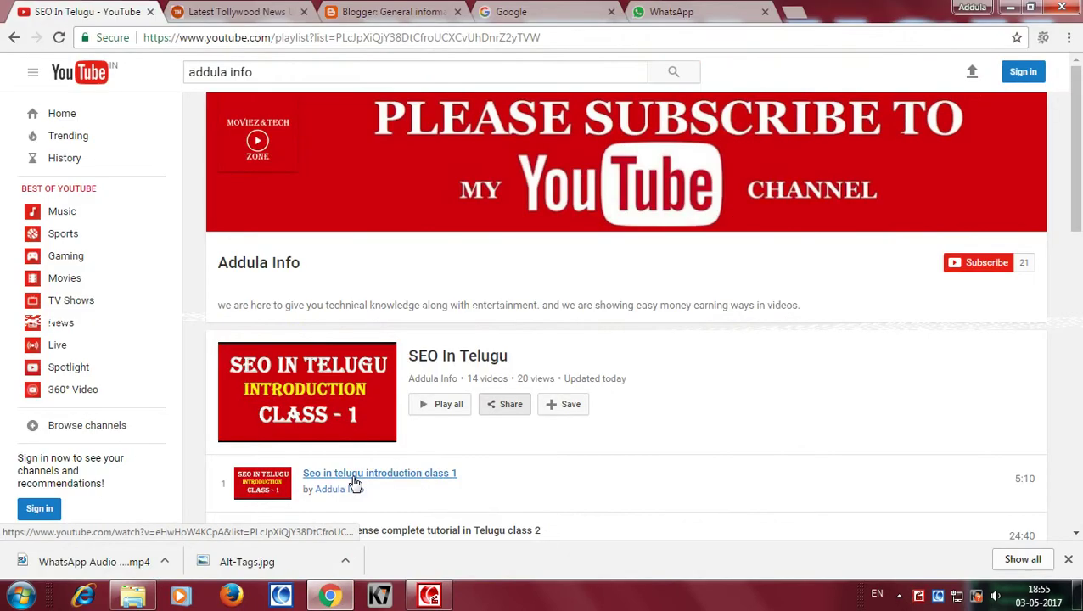
Step: Search Google for 'taj mahal' and switch to the Images results
left_click(520, 9)
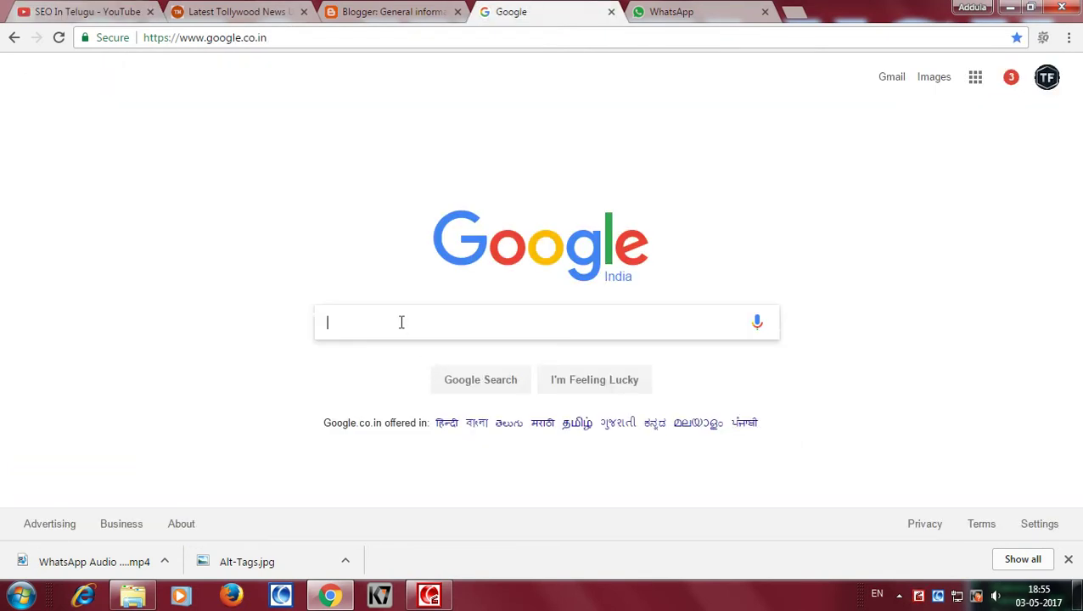
type("taj ")
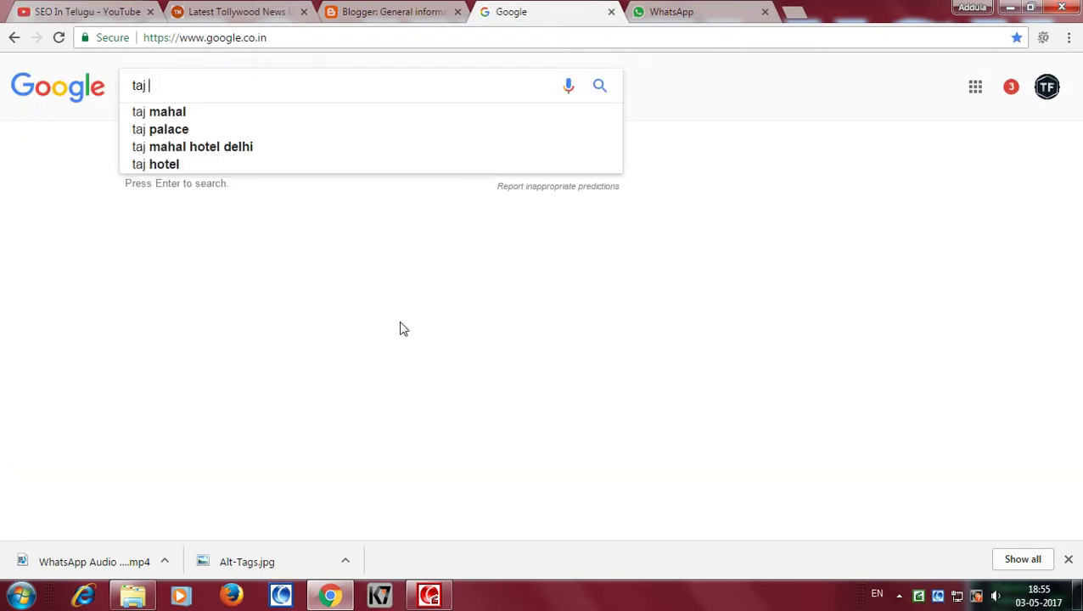
type("mahal")
key("Return")
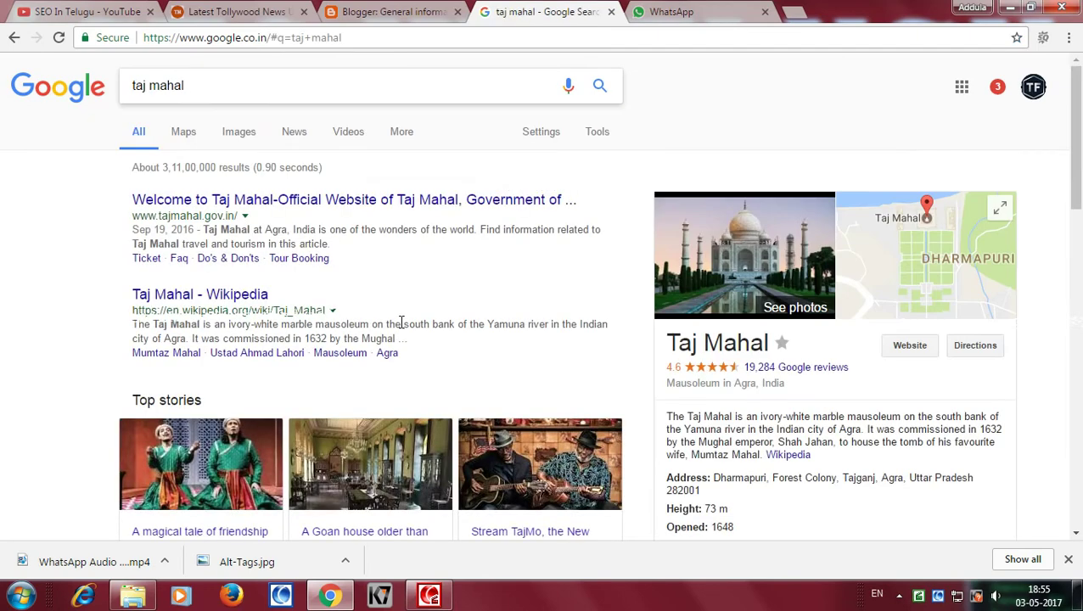
left_click(241, 133)
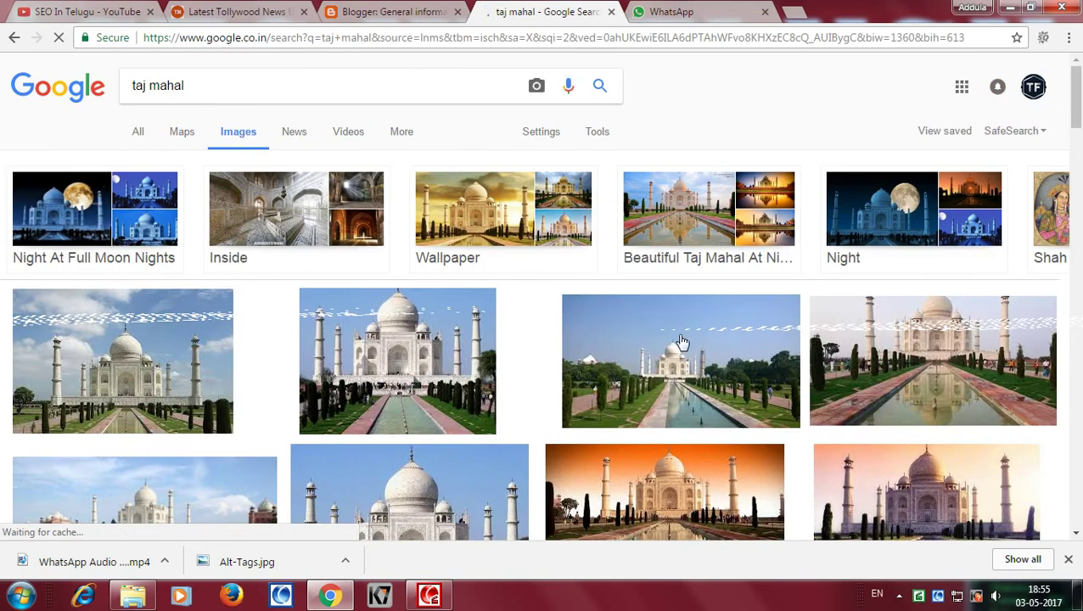
Step: Scroll down through the taj mahal image thumbnails and back to the top
scroll(513, 346, "down", 4)
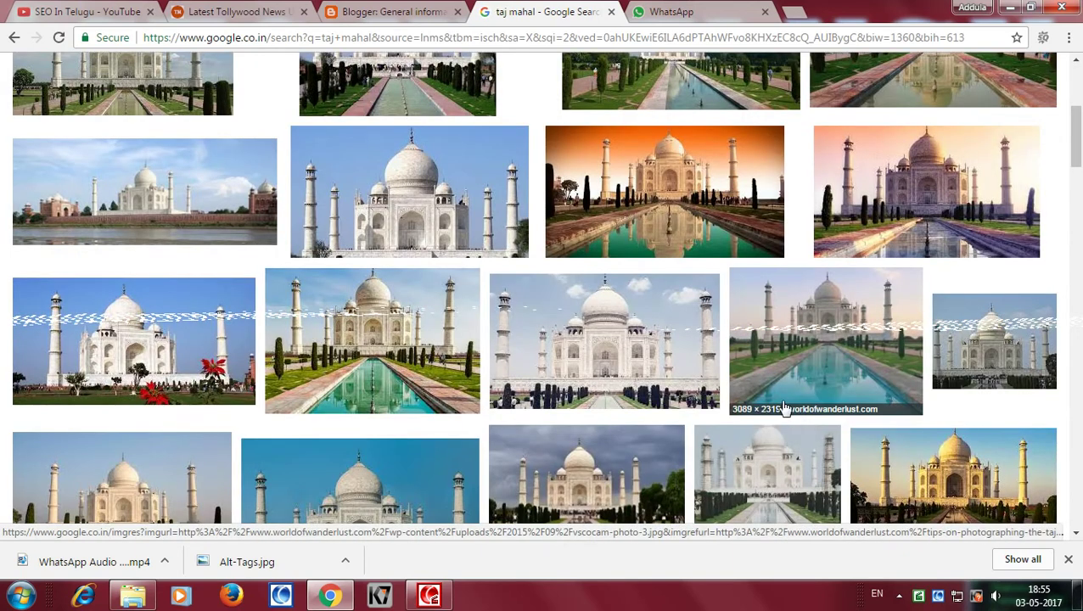
scroll(513, 346, "up", 3)
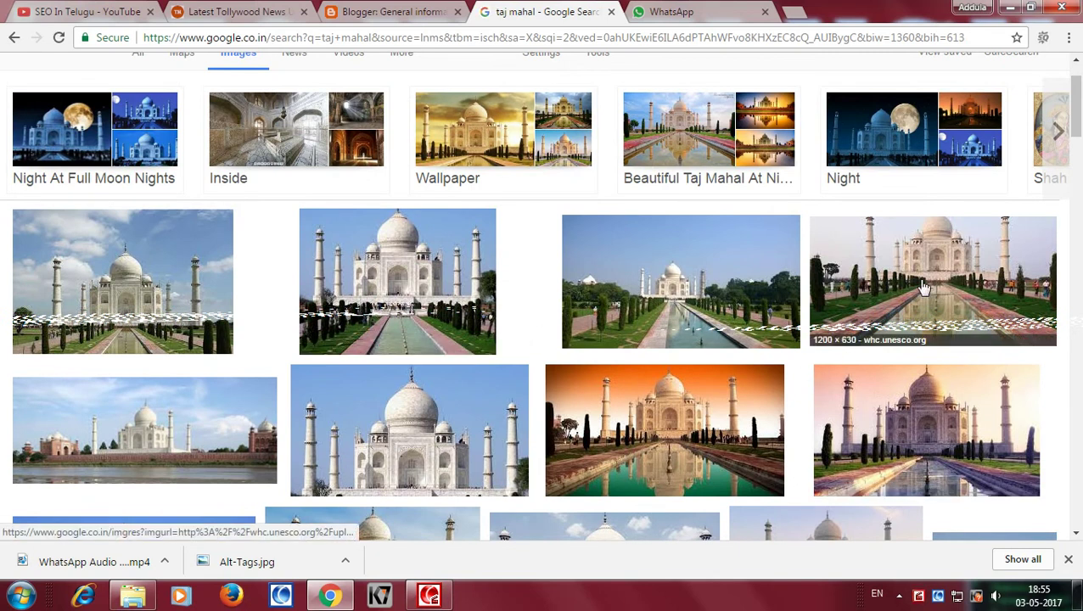
scroll(643, 365, "up", 1)
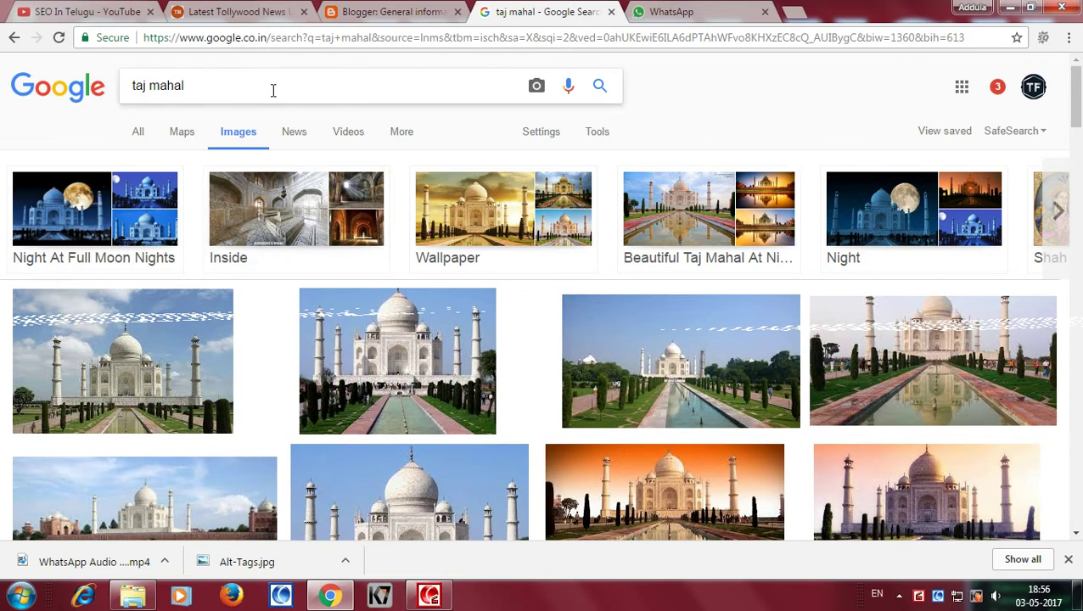
Step: Set the Tools usage-rights filter to 'Labeled for reuse' and browse the reusable Taj Mahal photos
left_click(598, 134)
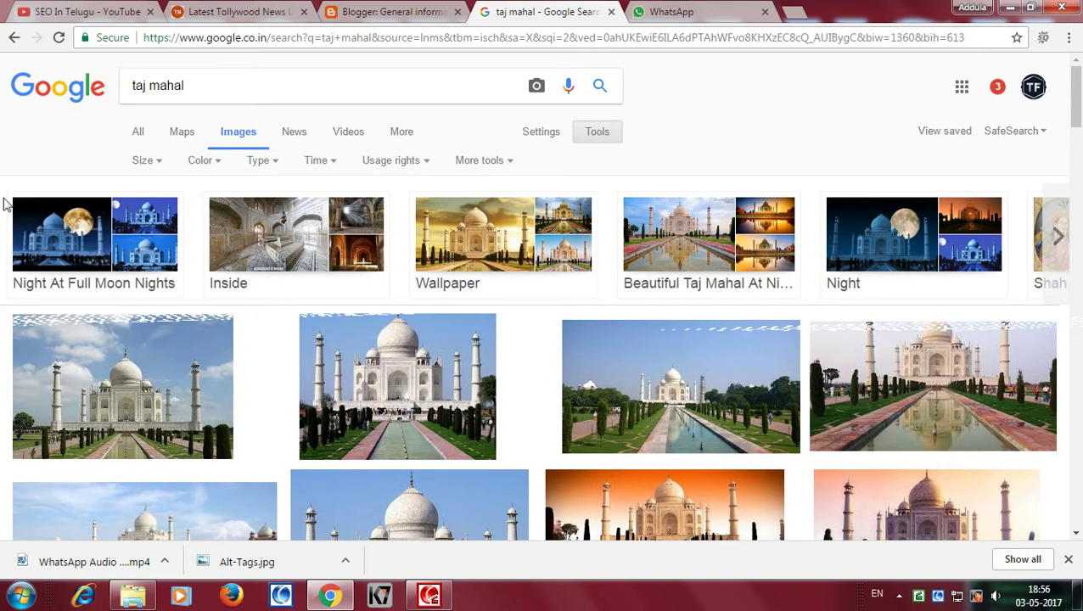
left_click(422, 167)
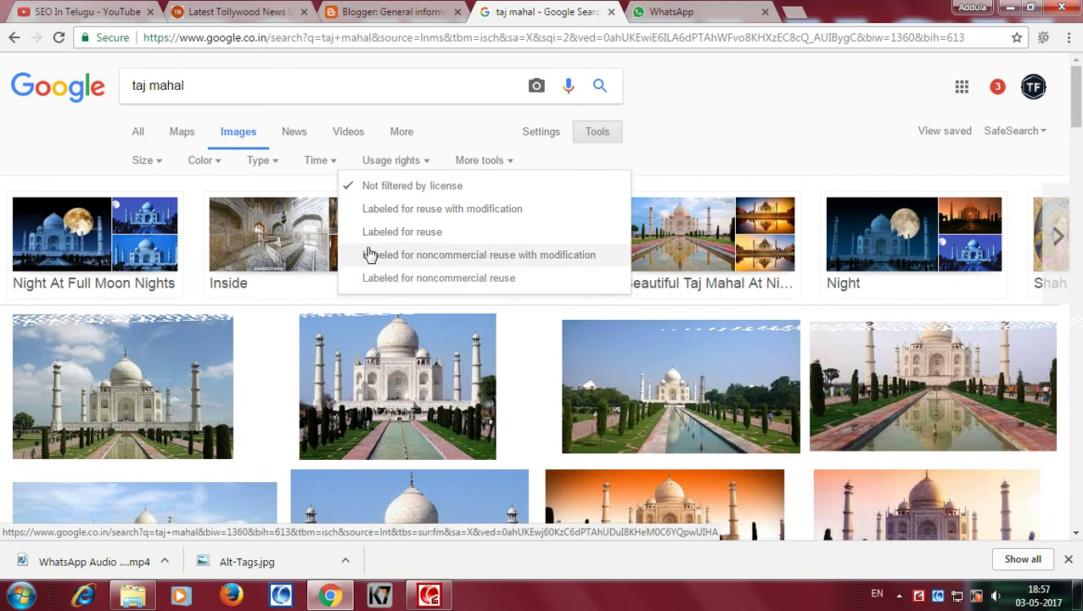
left_click(422, 237)
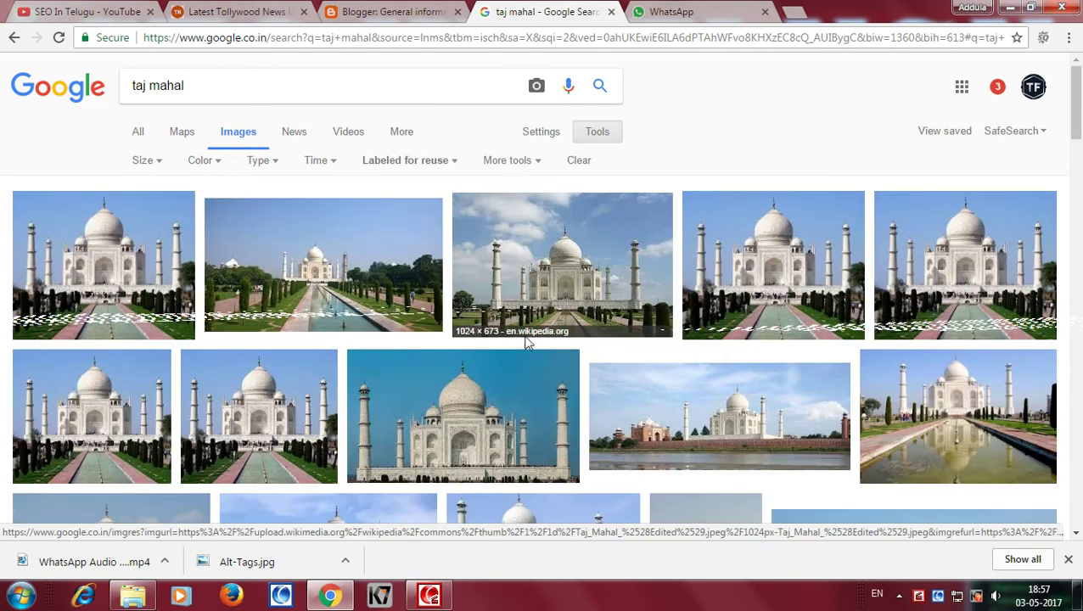
scroll(541, 291, "down", 2)
scroll(541, 291, "up", 2)
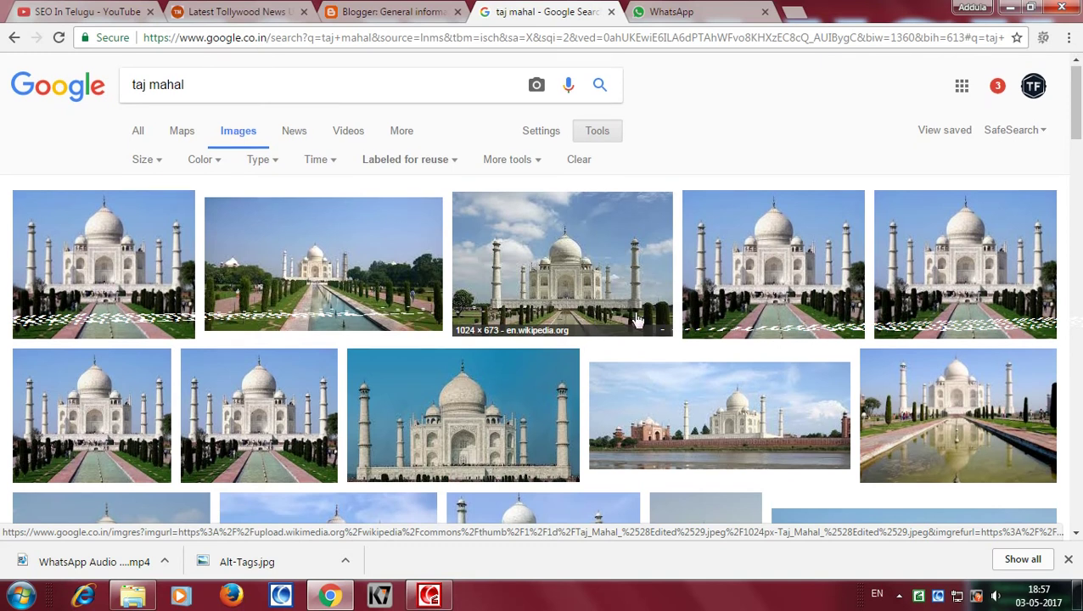
scroll(637, 321, "down", 3)
scroll(521, 387, "down", 3)
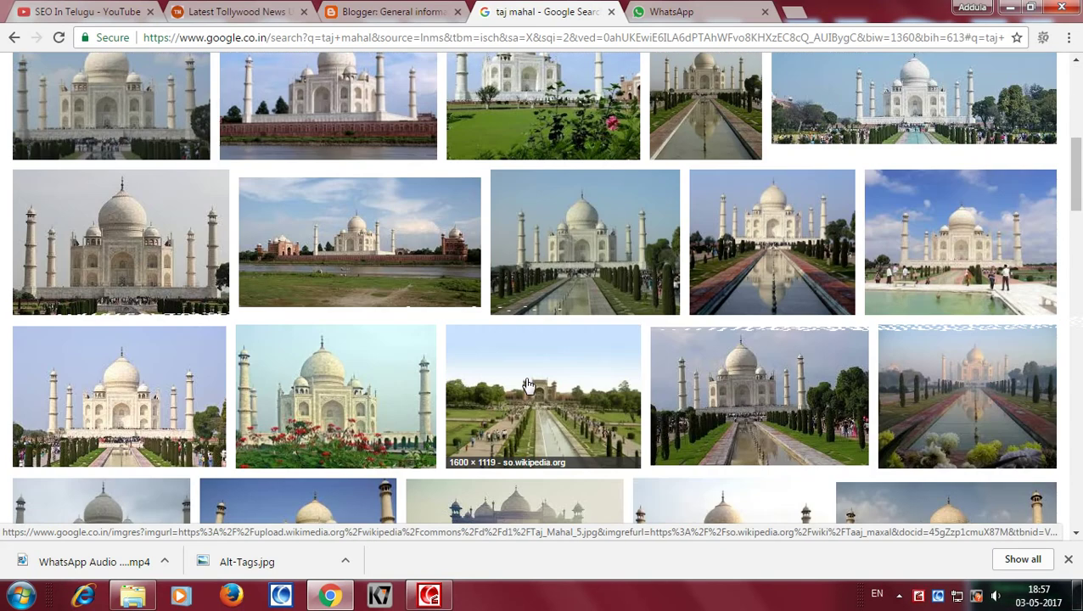
scroll(521, 420, "up", 6)
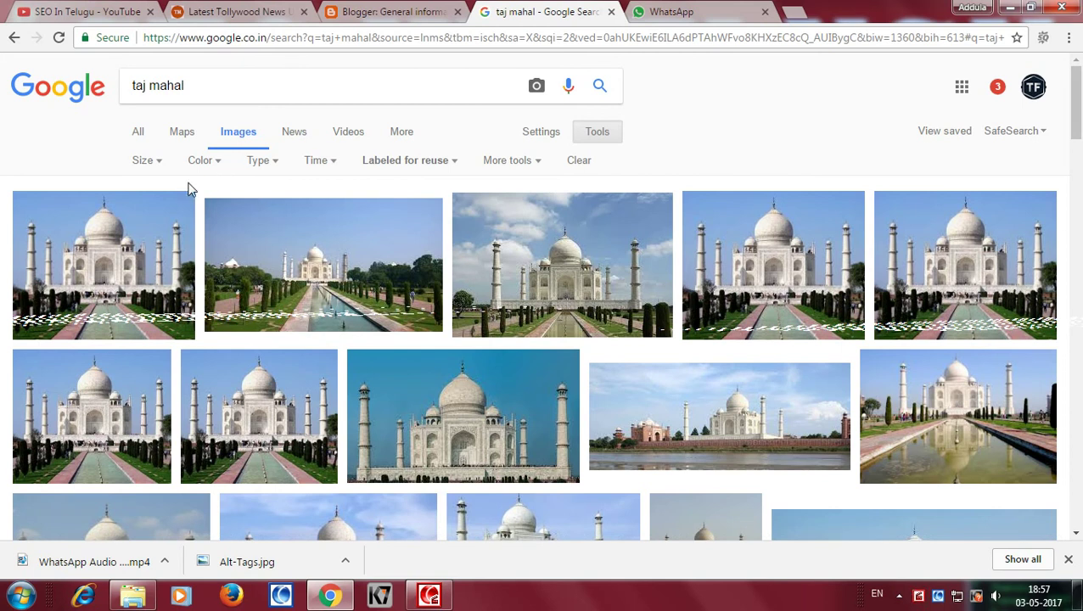
Step: Try size filters larger than 1024×768, larger than 2 MP and Icon, then settle on Large
left_click(159, 163)
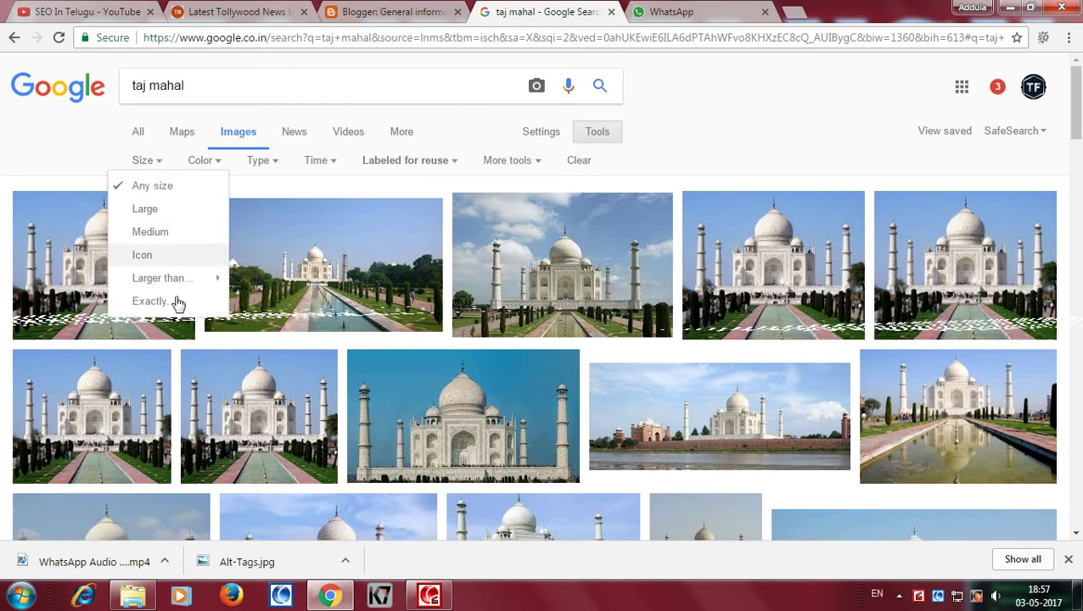
mouse_move(181, 280)
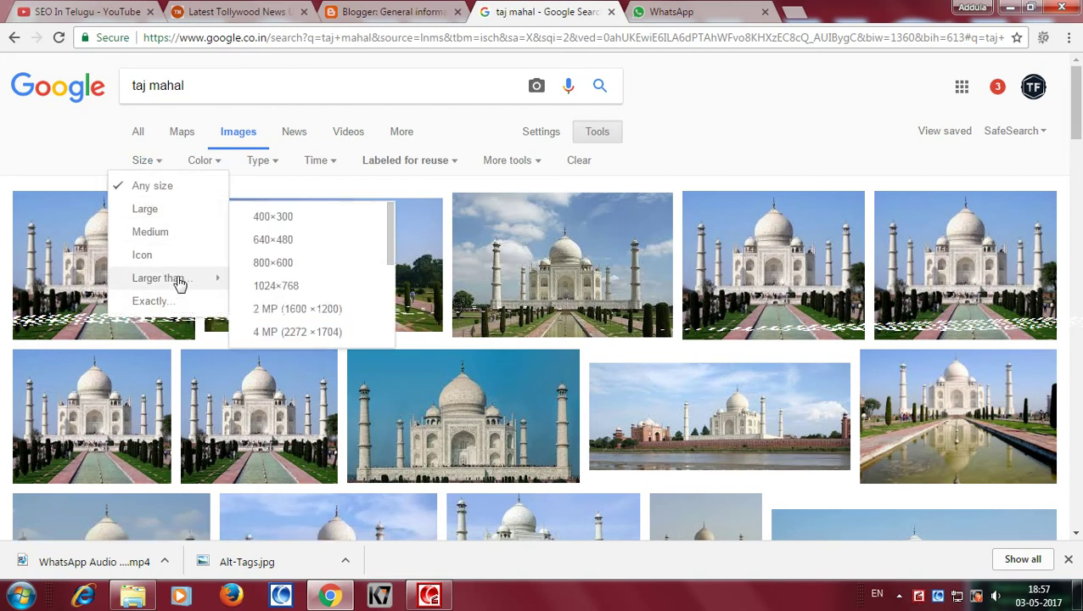
left_click(273, 294)
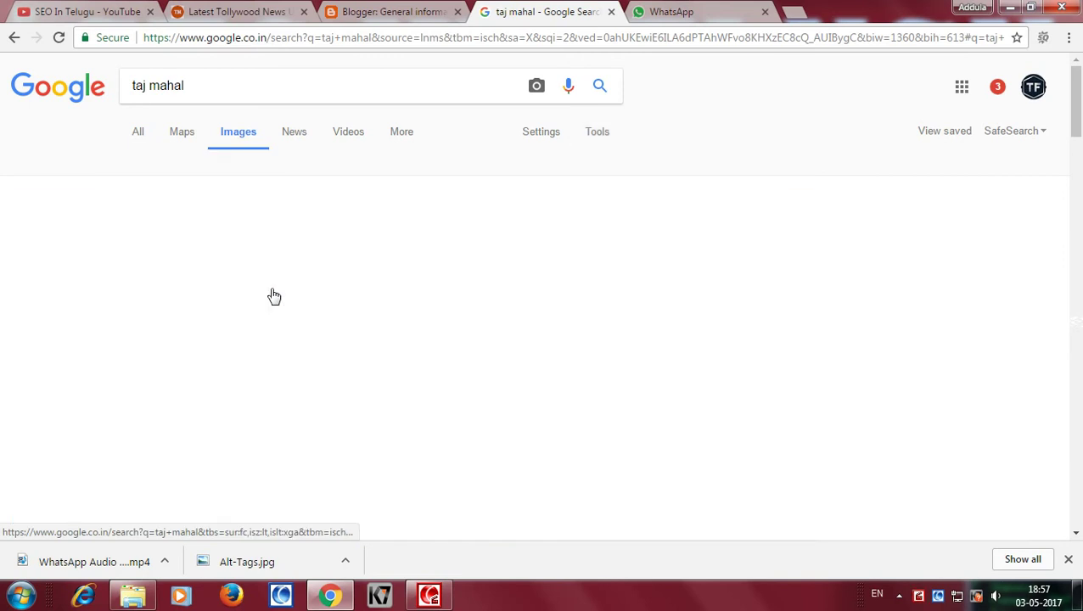
left_click(218, 160)
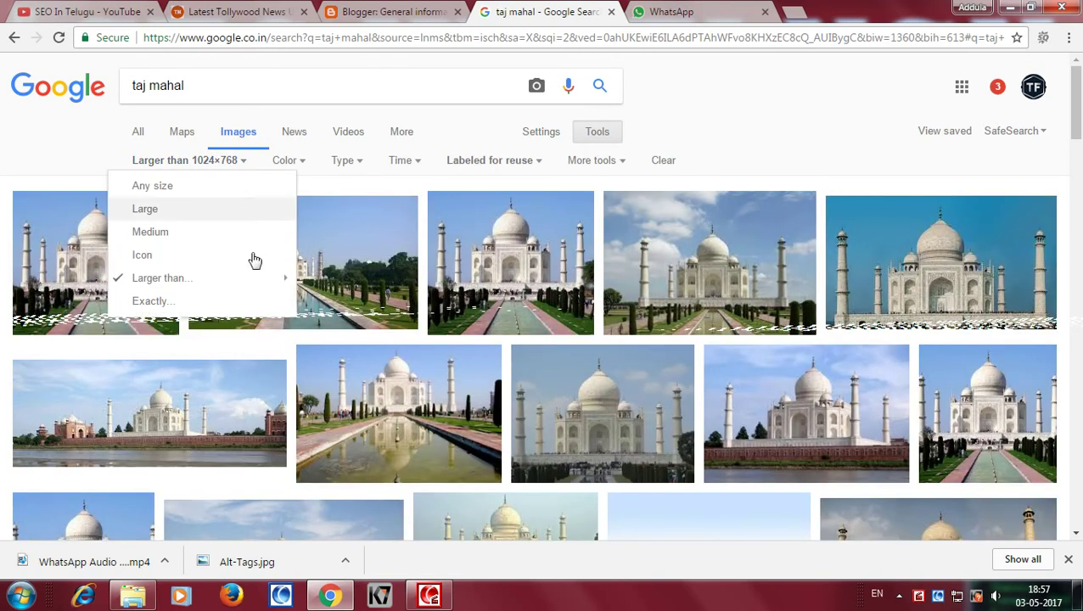
mouse_move(191, 282)
left_click(331, 311)
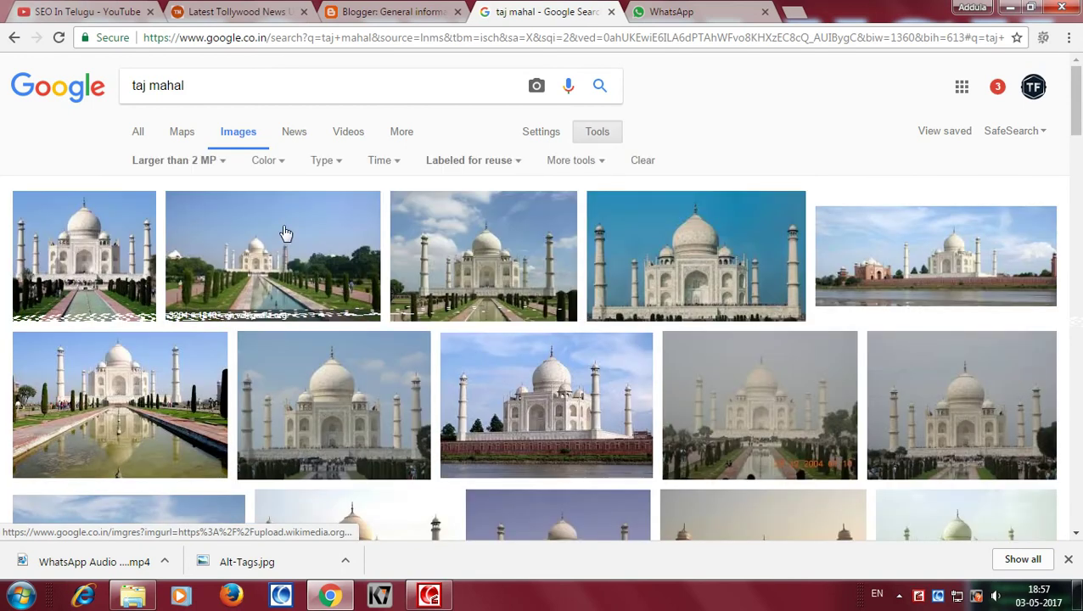
left_click(228, 162)
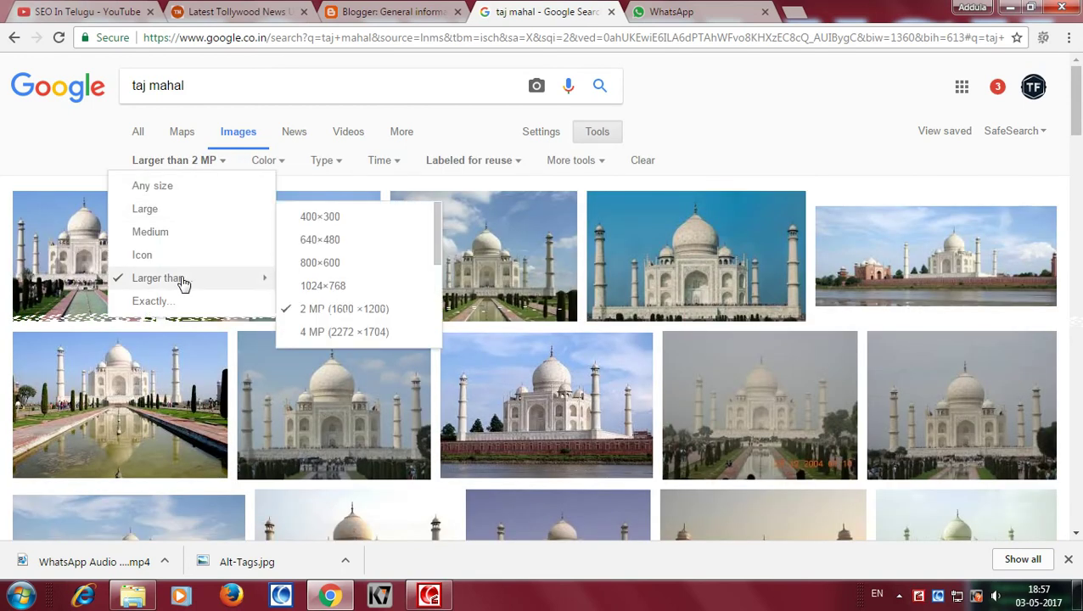
left_click(157, 255)
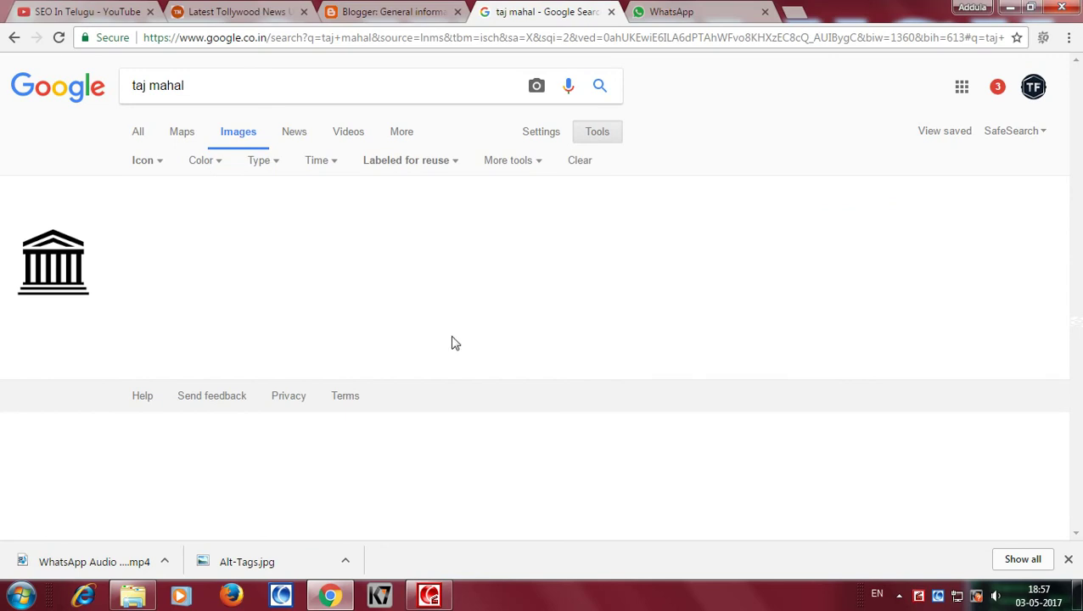
left_click(156, 163)
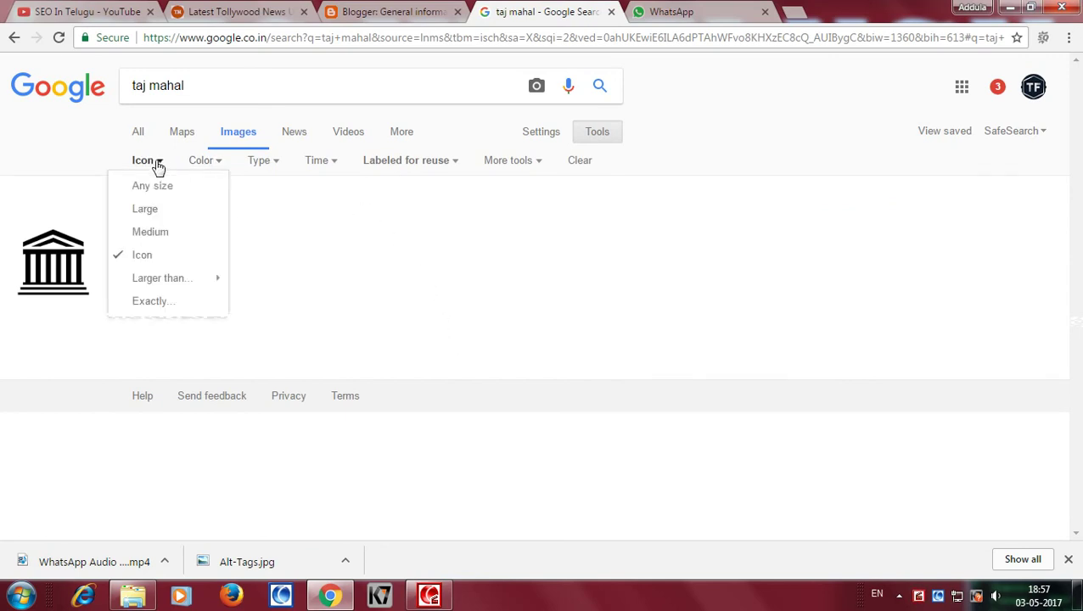
left_click(152, 211)
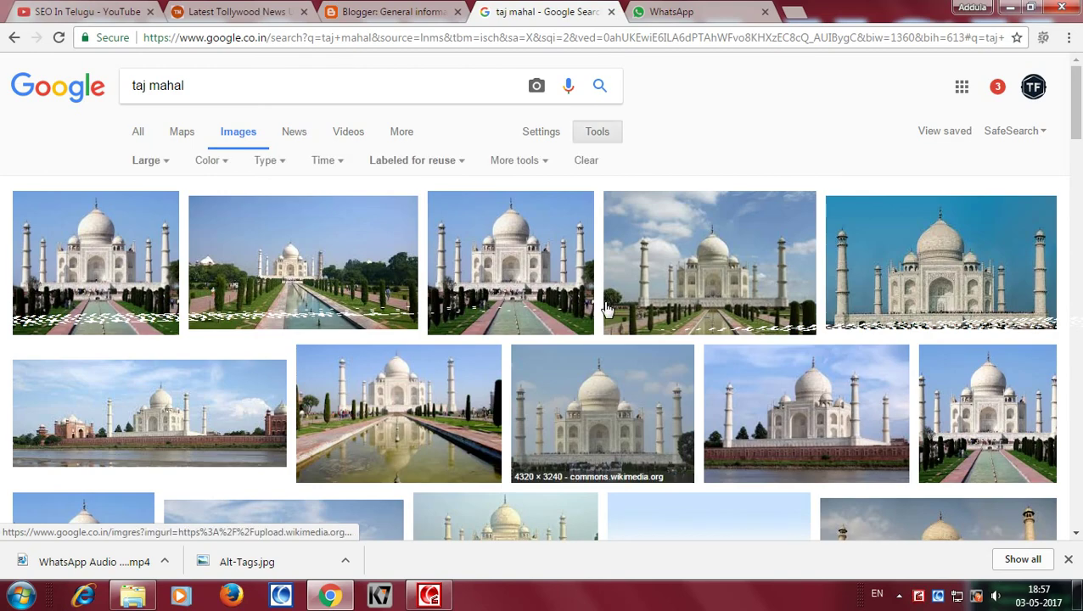
Step: Set the colour filter to purple after briefly trying red
left_click(226, 165)
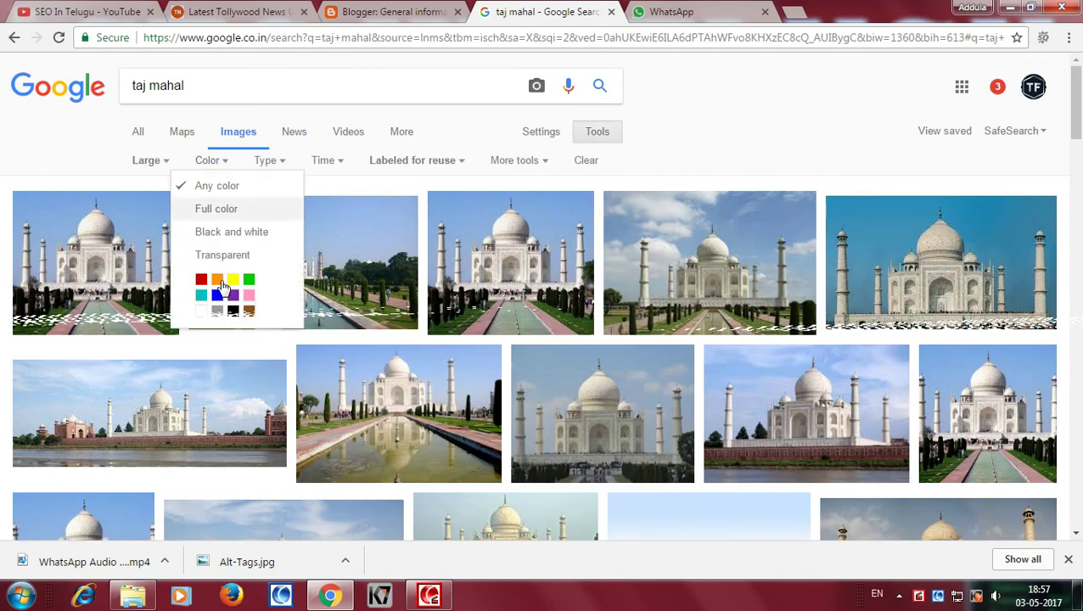
left_click(201, 280)
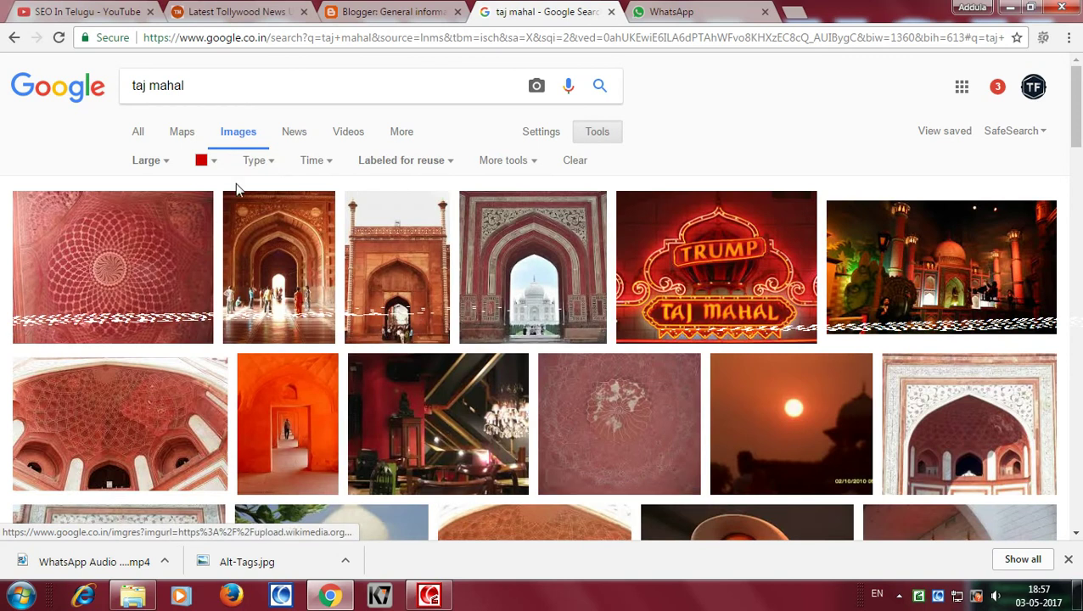
left_click(212, 165)
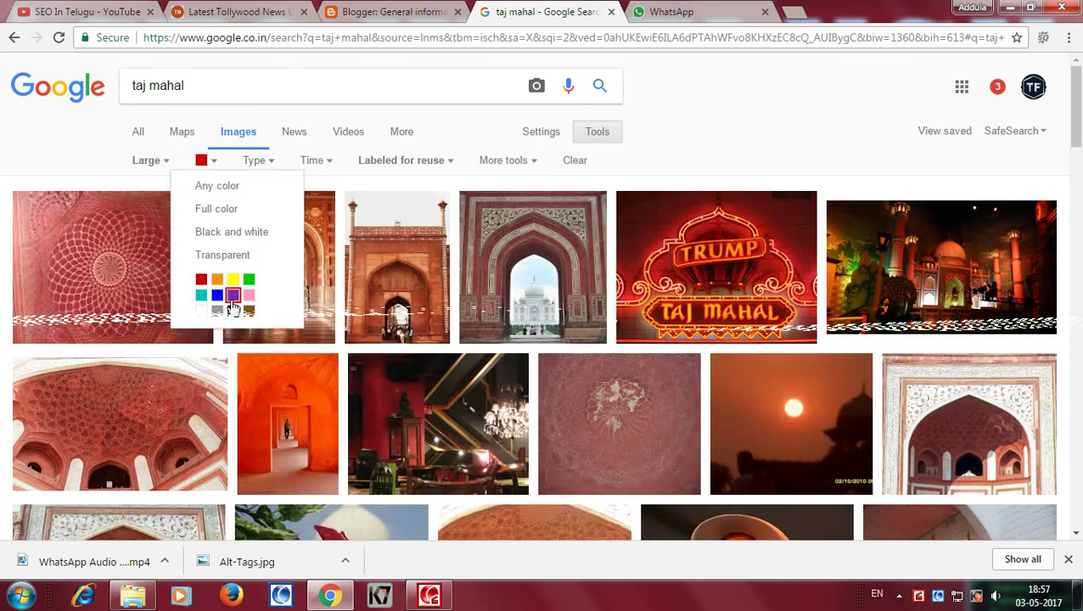
left_click(234, 295)
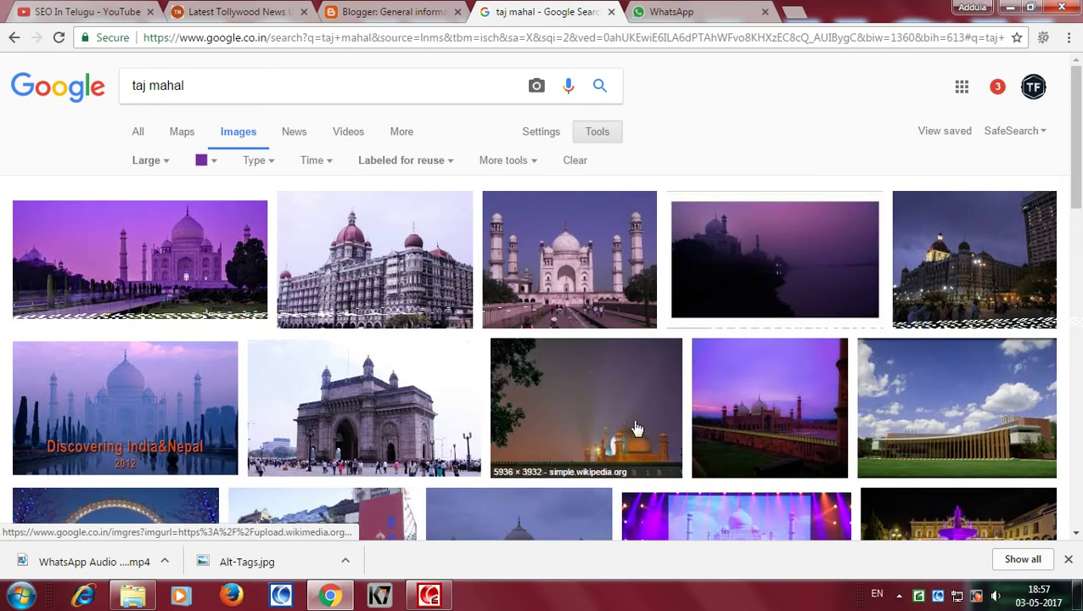
scroll(339, 359, "down", 2)
scroll(365, 348, "up", 2)
Step: Browse the Type, Time and More tools options without changing them
left_click(272, 163)
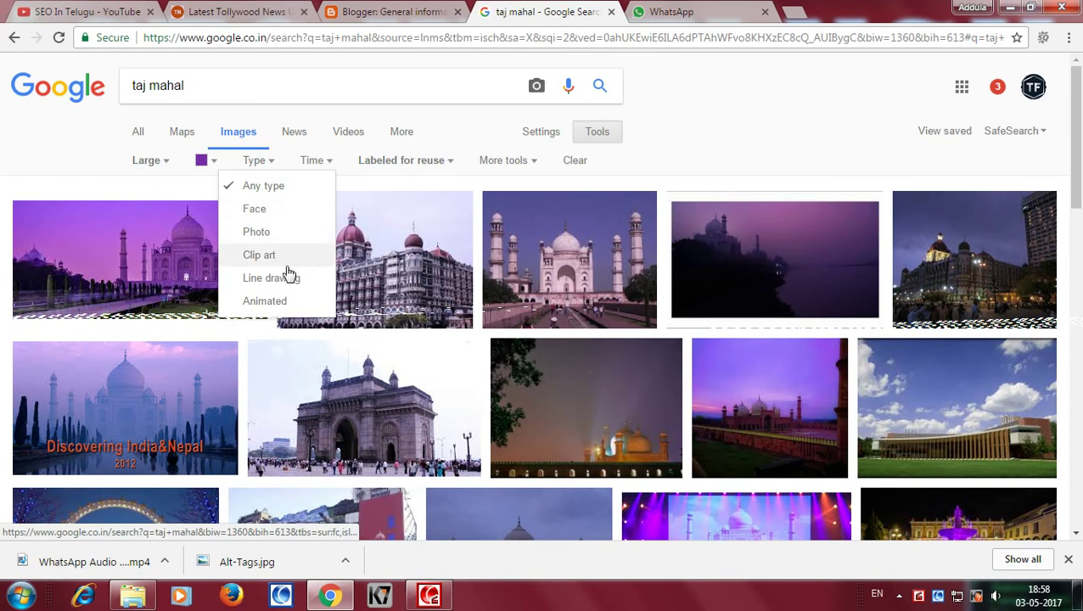
left_click(331, 161)
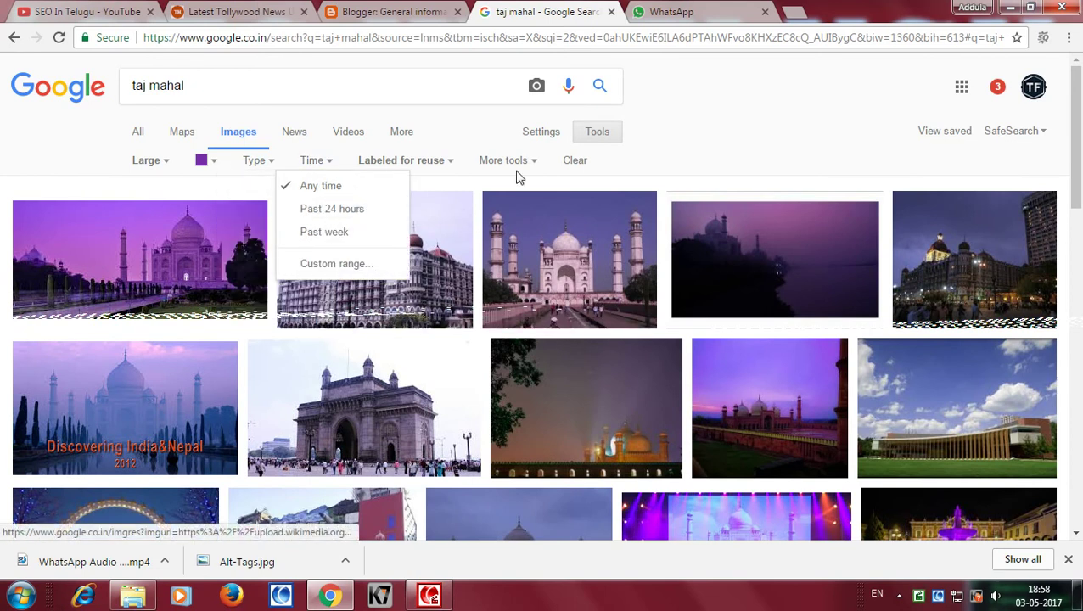
left_click(533, 162)
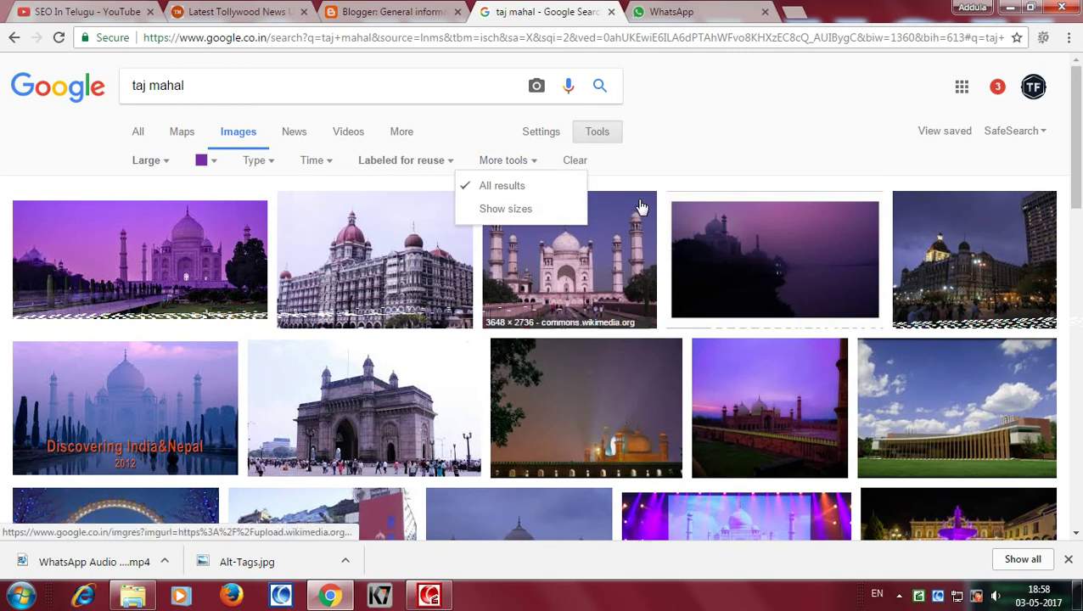
left_click(768, 147)
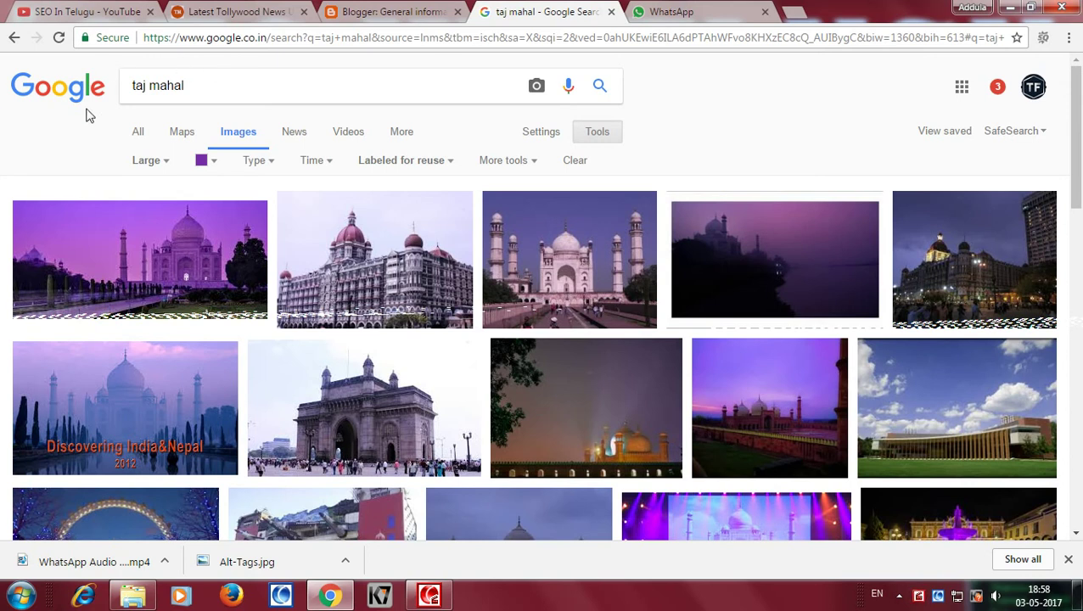
Step: Search Google for 'royalty free images' and show the All web results
left_click_drag(237, 91, 70, 85)
type("royalty fr")
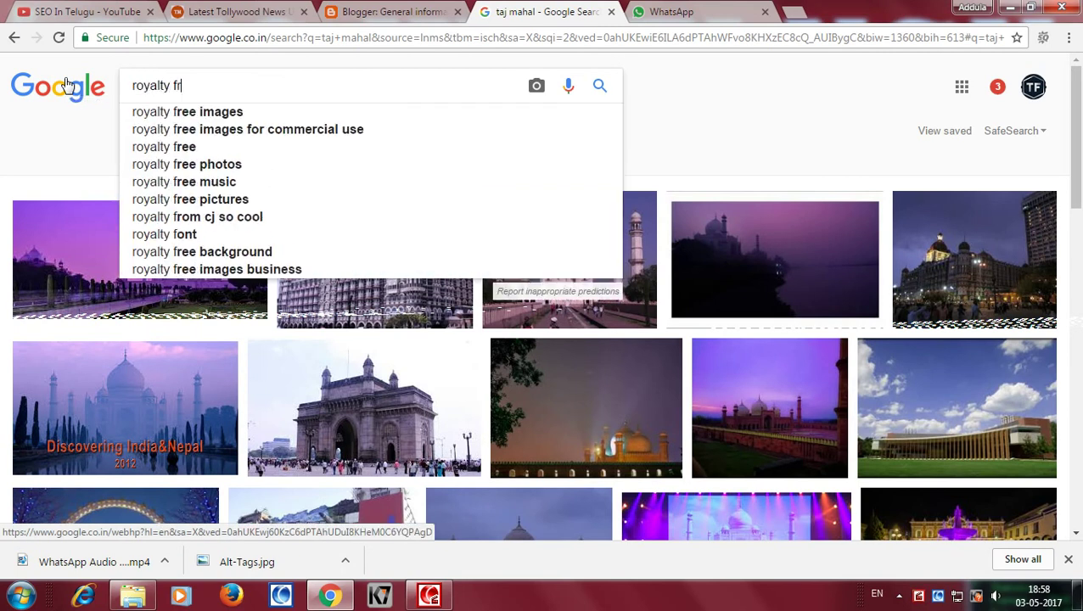
type("ee images")
key("Return")
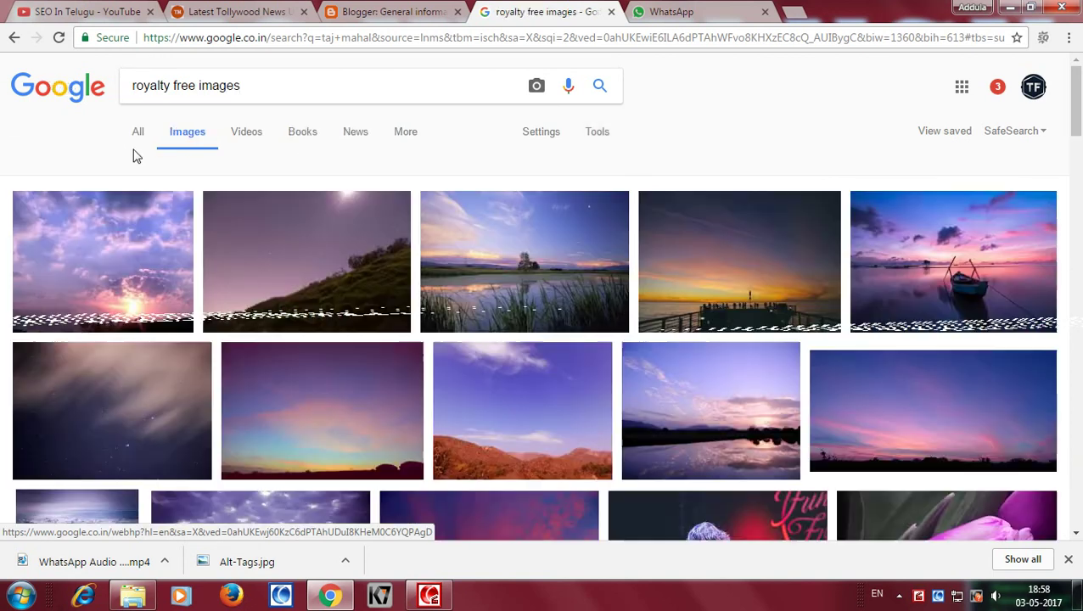
left_click(139, 135)
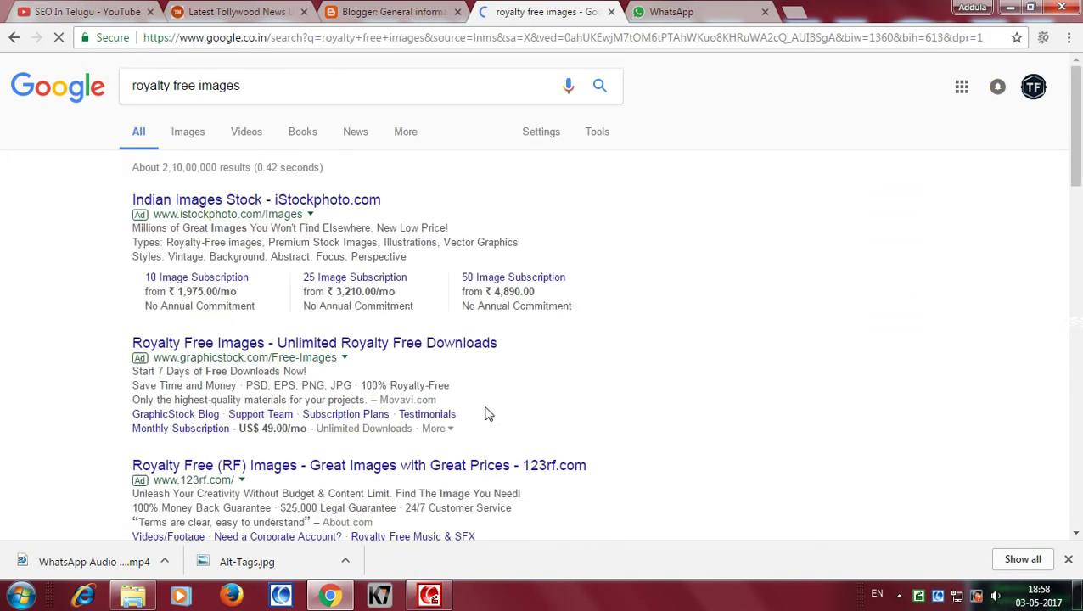
Step: Open the 'Pixabay: Free Images' result in a new tab and switch to it
scroll(474, 440, "down", 3)
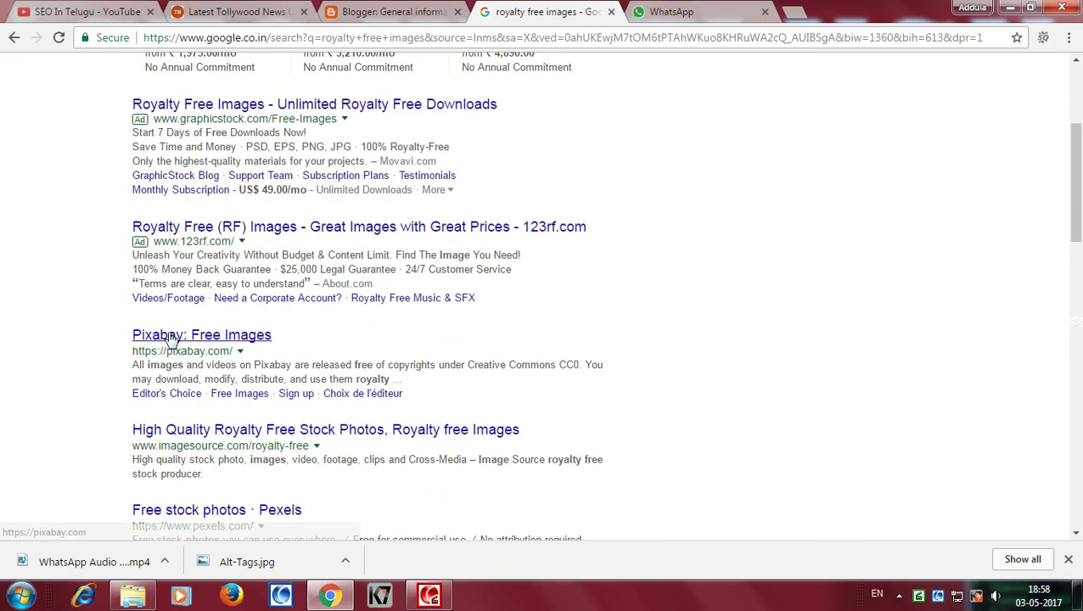
right_click(253, 338)
left_click(306, 346)
left_click(671, 9)
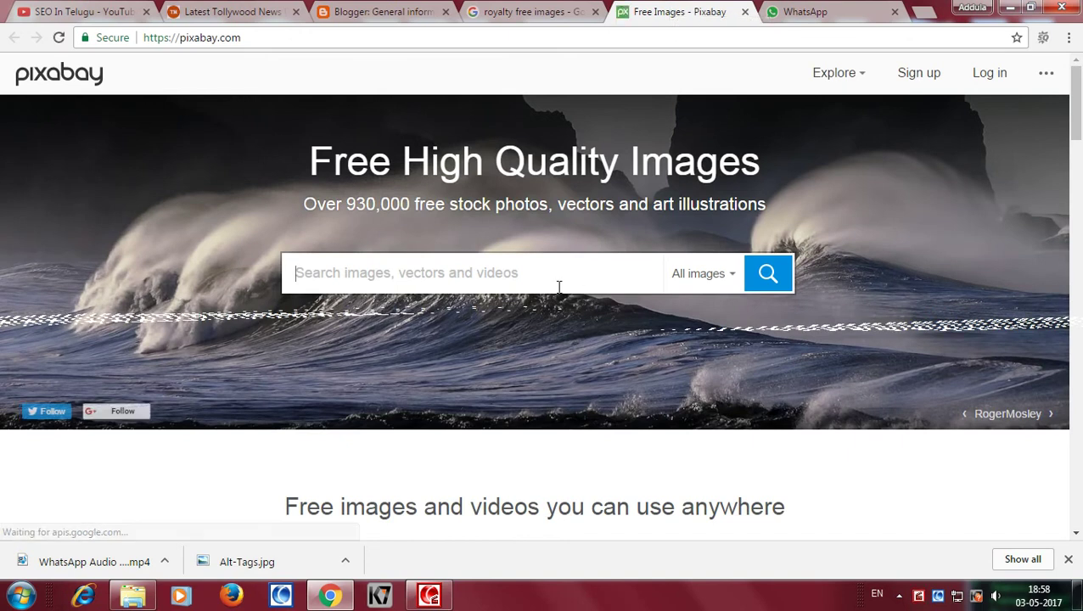
Step: Search Pixabay for 'taj mahal' and glance over the 202 free image results
left_click(537, 273)
type("taj maha")
key("Return")
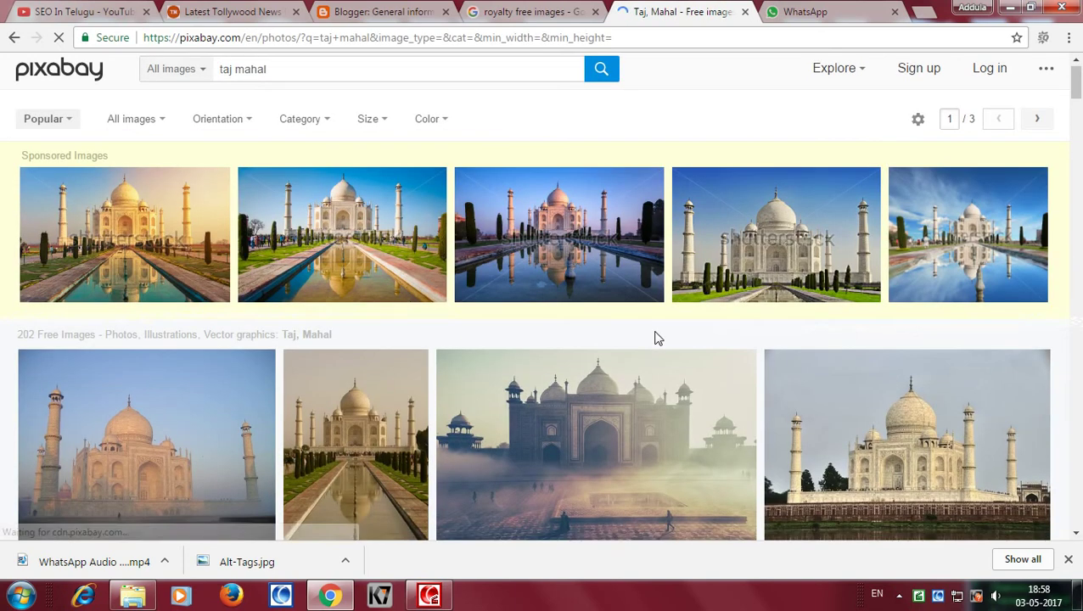
scroll(652, 337, "down", 3)
scroll(543, 339, "up", 3)
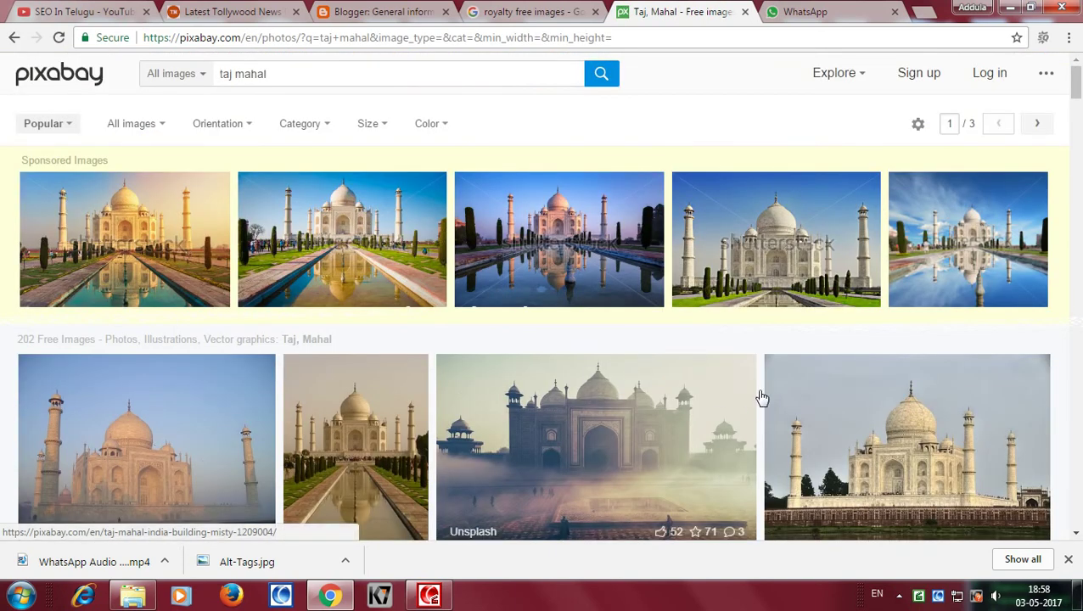